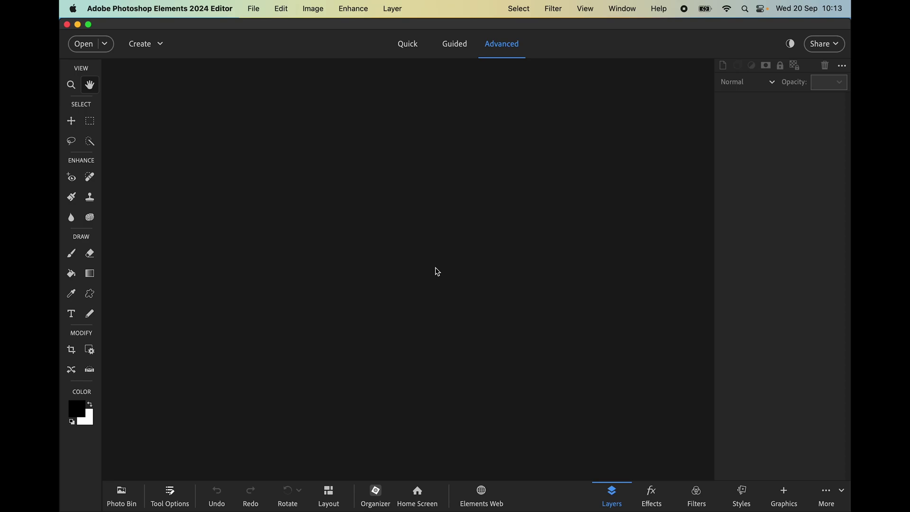
- Glance at the File menu without choosing anything, then filter the Graphics panel to Backgrounds
left_click(254, 9)
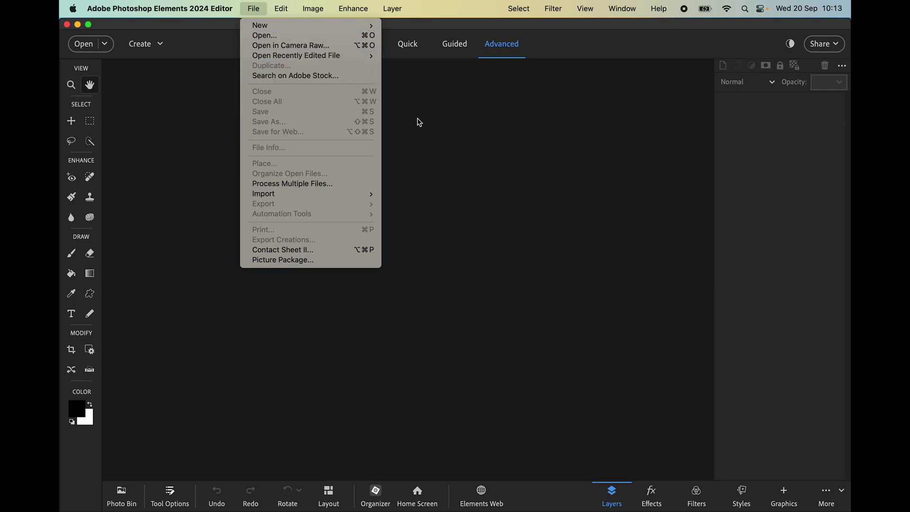
left_click(435, 129)
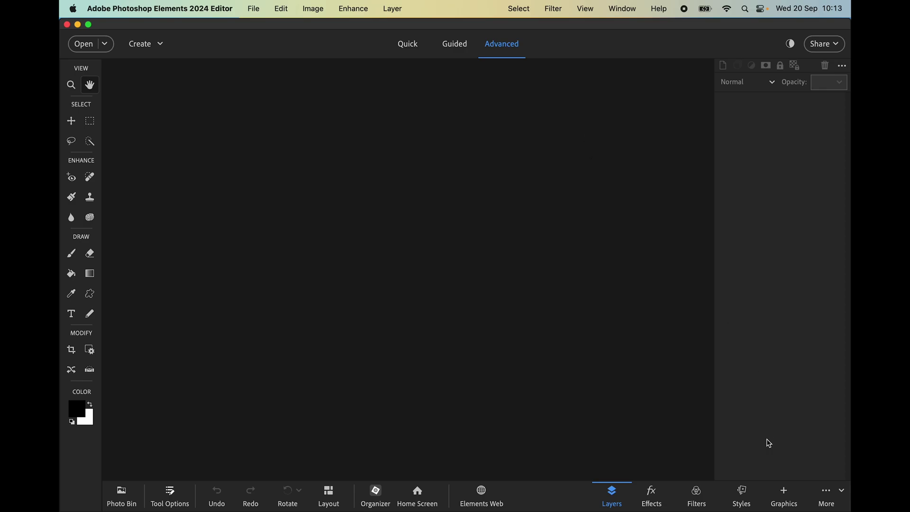
left_click(785, 498)
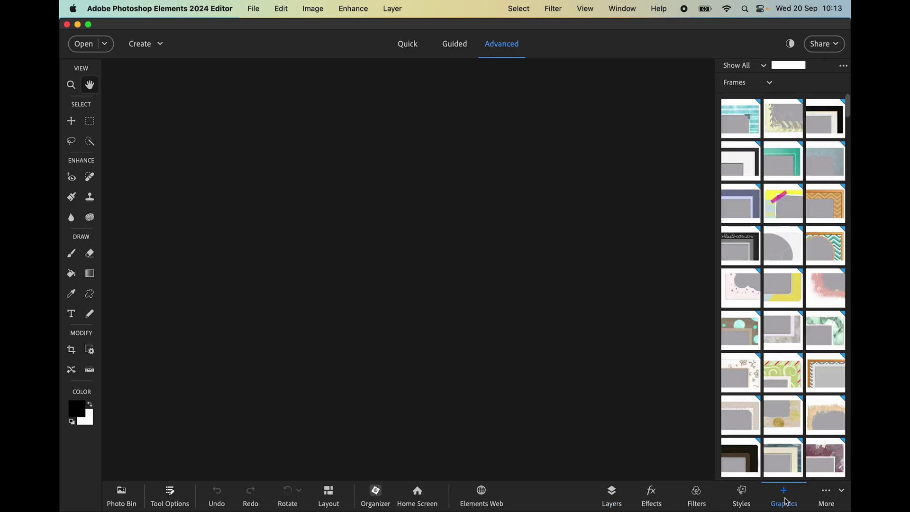
left_click(770, 82)
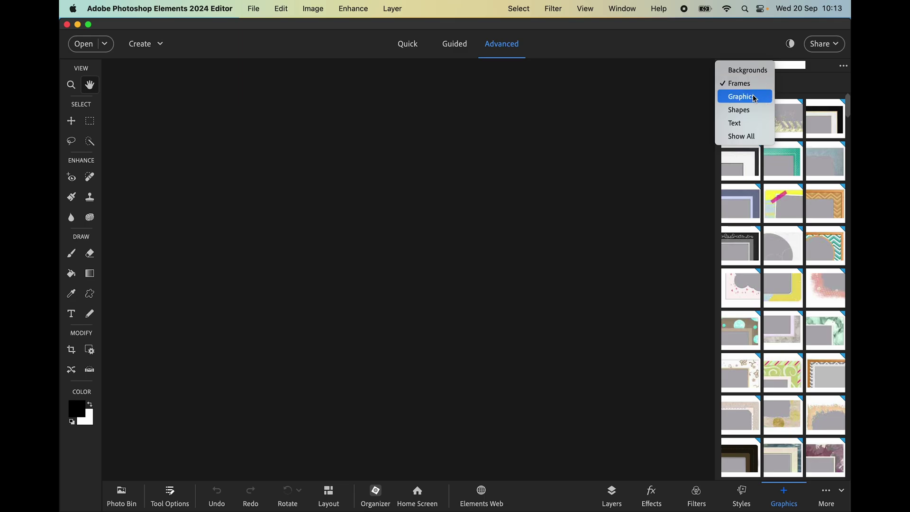
left_click(746, 71)
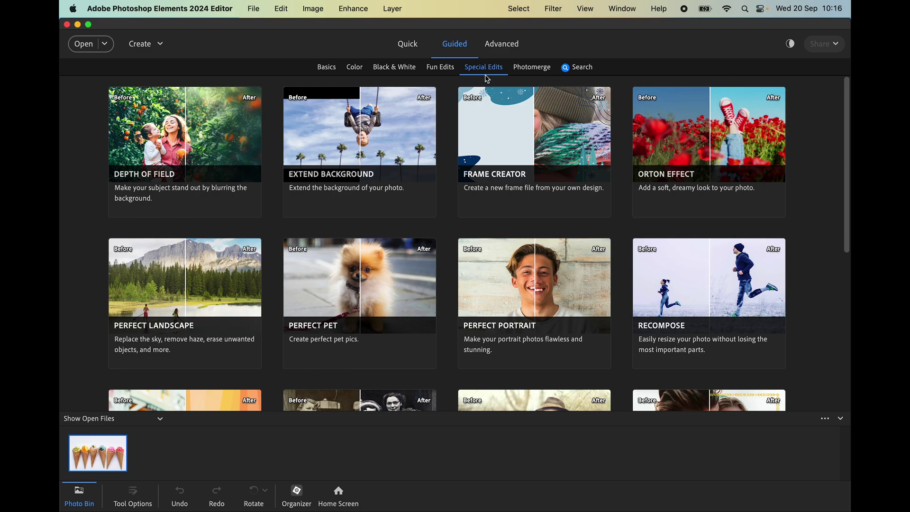
- Scroll the Special Edits gallery and launch the Replace Background guided edit
scroll(411, 191, "down", 3)
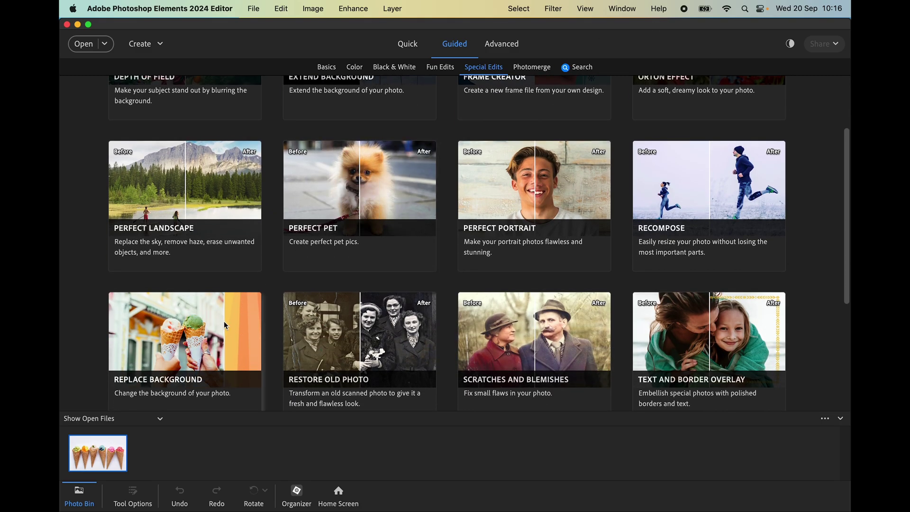
left_click(225, 321)
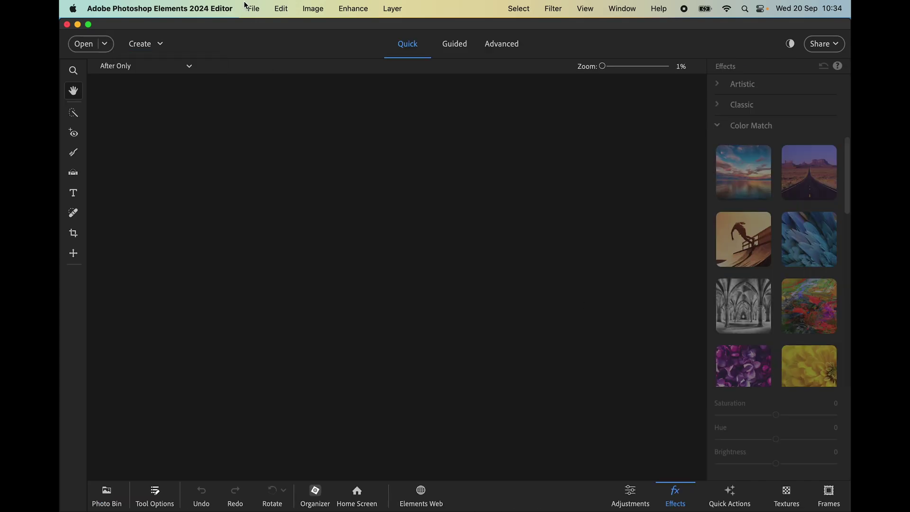
- Launch File > Search on Adobe Stock to browse the free background categories
left_click(254, 9)
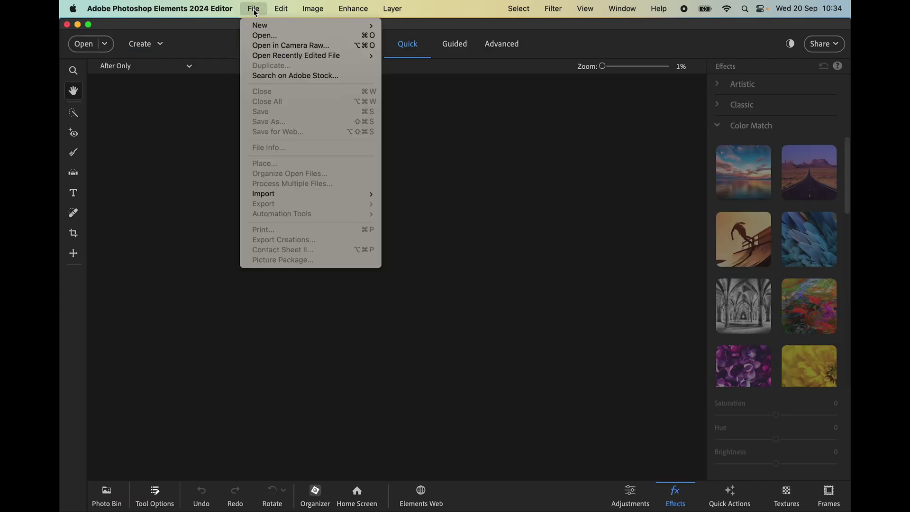
left_click(289, 76)
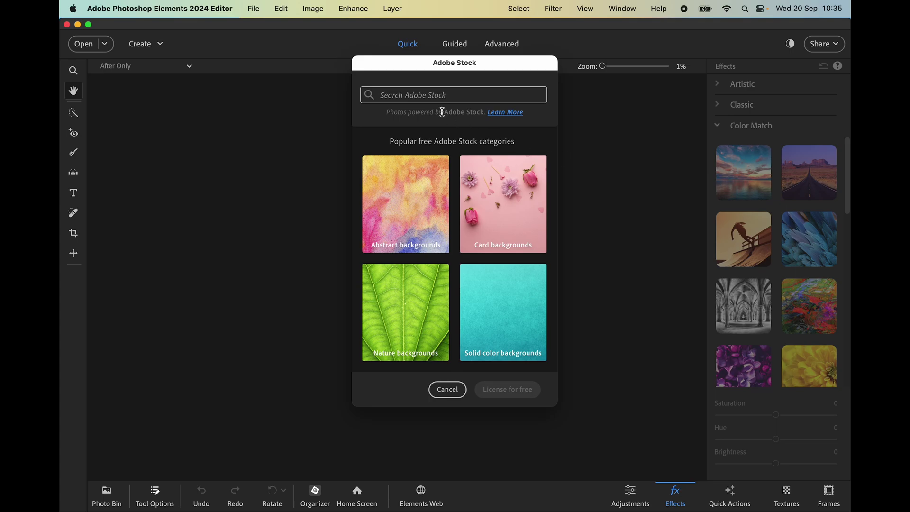
- Search Adobe Stock for 'Soccer' and preview the photo of a player in red socks
left_click(439, 96)
type("Soccer")
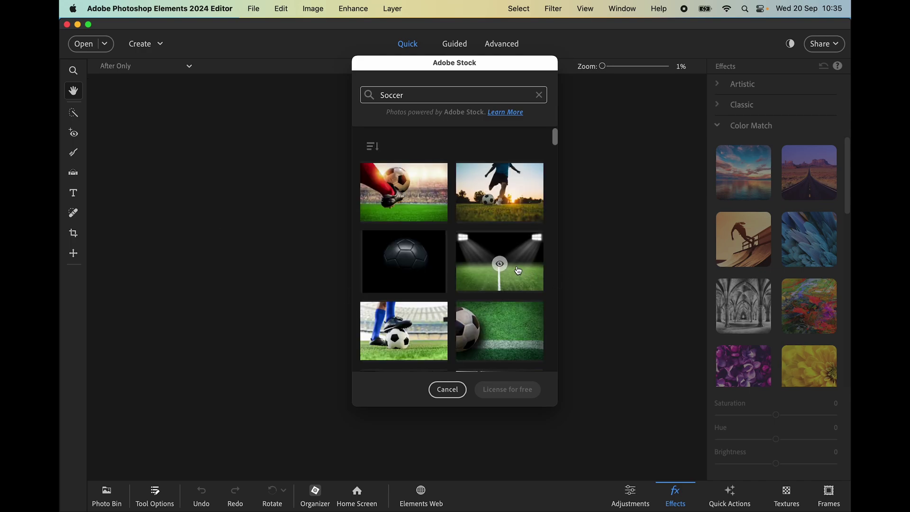
scroll(518, 270, "down", 5)
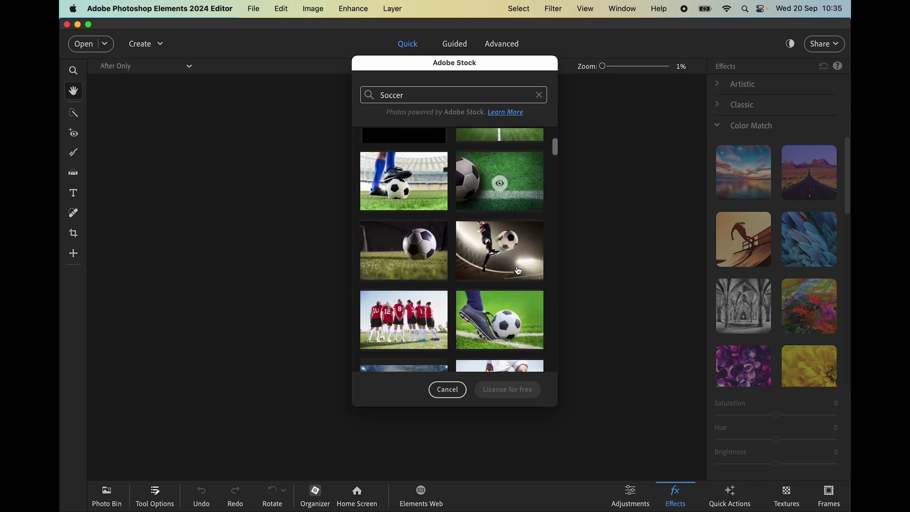
scroll(519, 270, "down", 4)
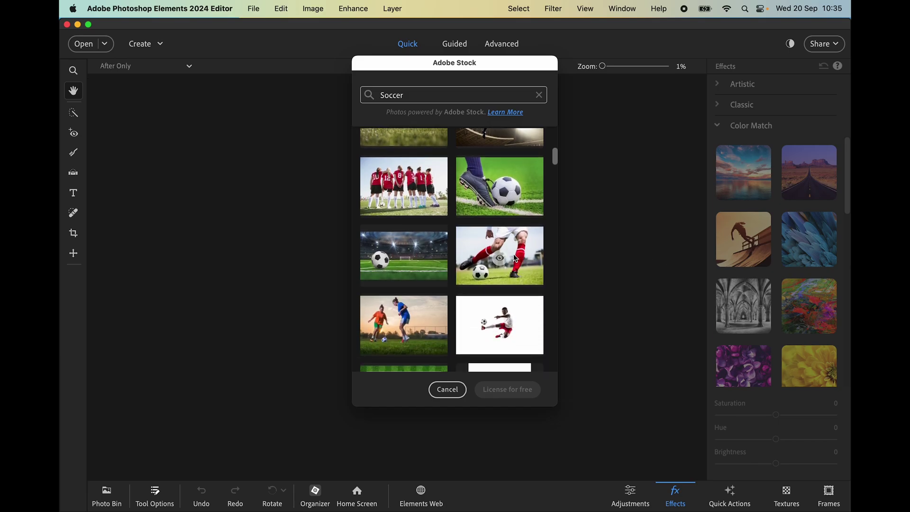
left_click(516, 258)
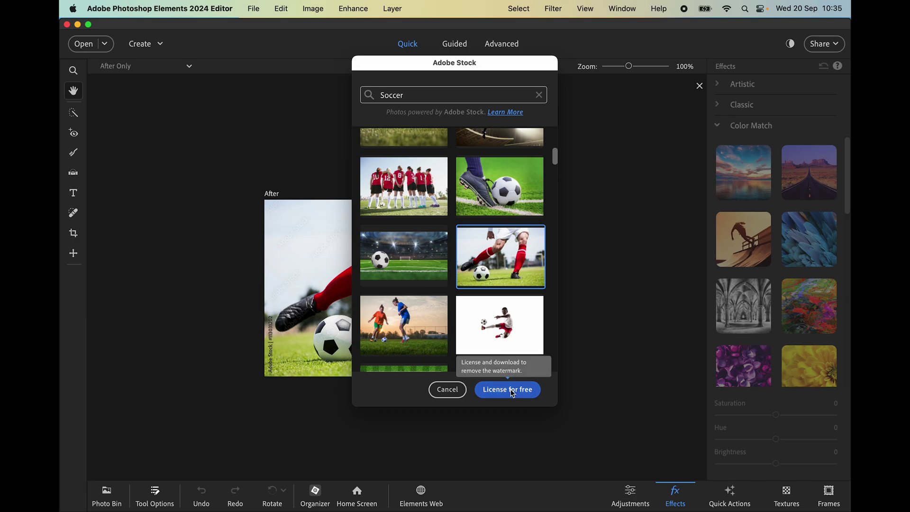
- License the red-socks soccer photo for free, then close it from the File menu
left_click(512, 393)
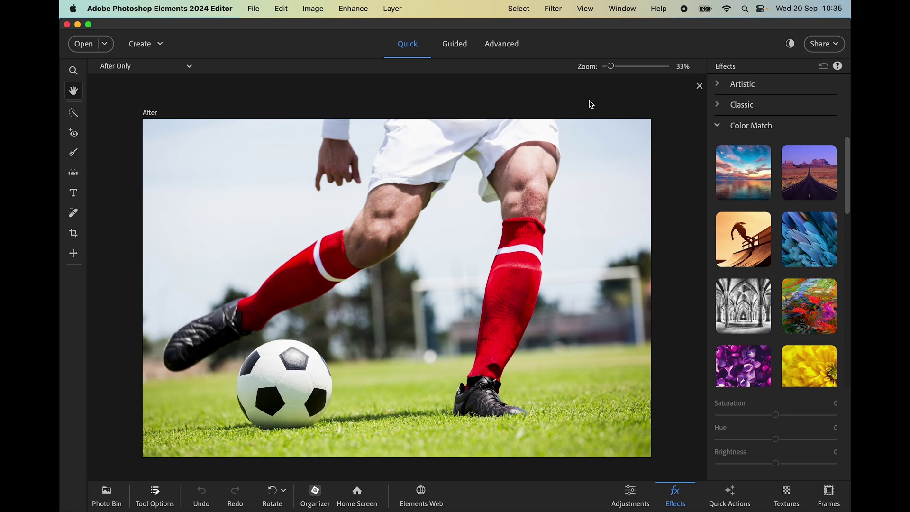
left_click(254, 9)
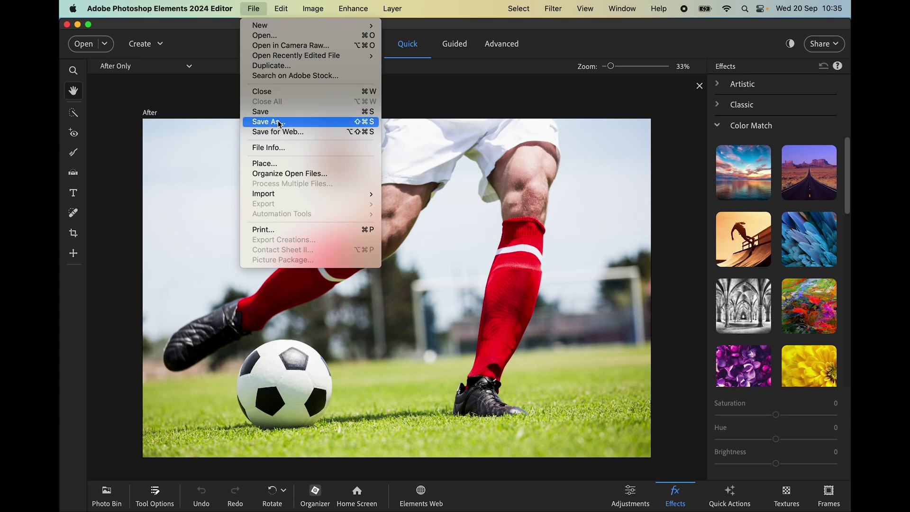
left_click(313, 122)
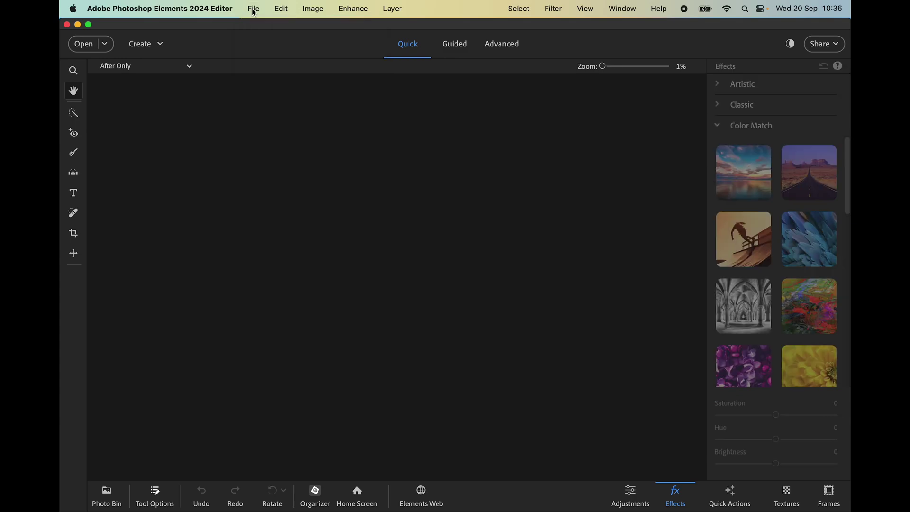
- Through File > Search on Adobe Stock, find 'Beach' and license the free palm-tree beach photo
left_click(254, 11)
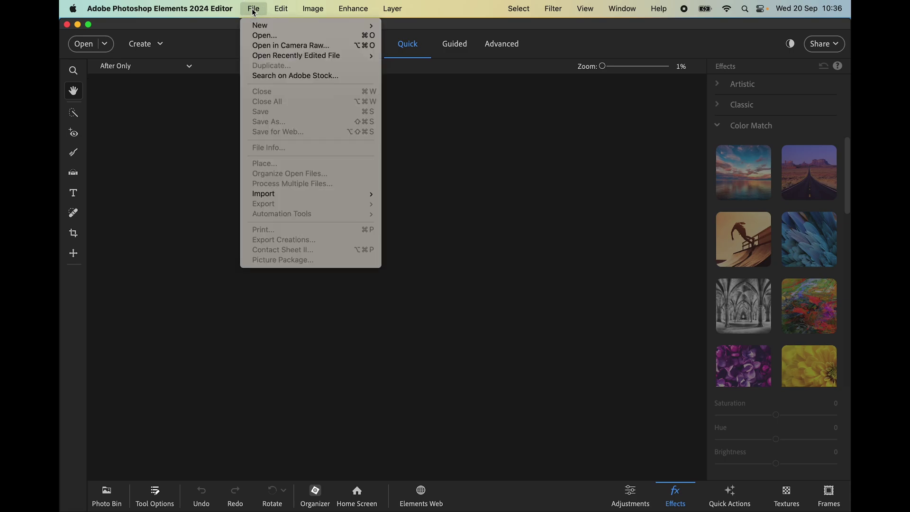
left_click(293, 77)
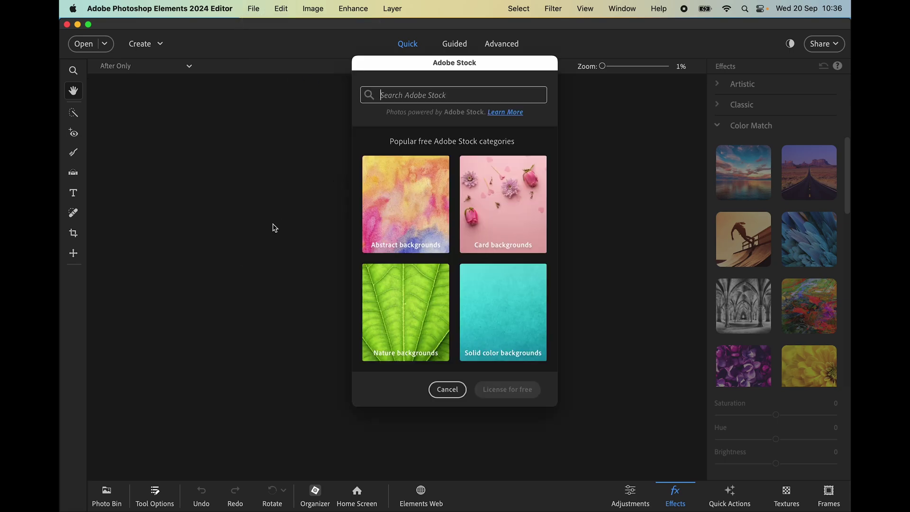
type("Beach")
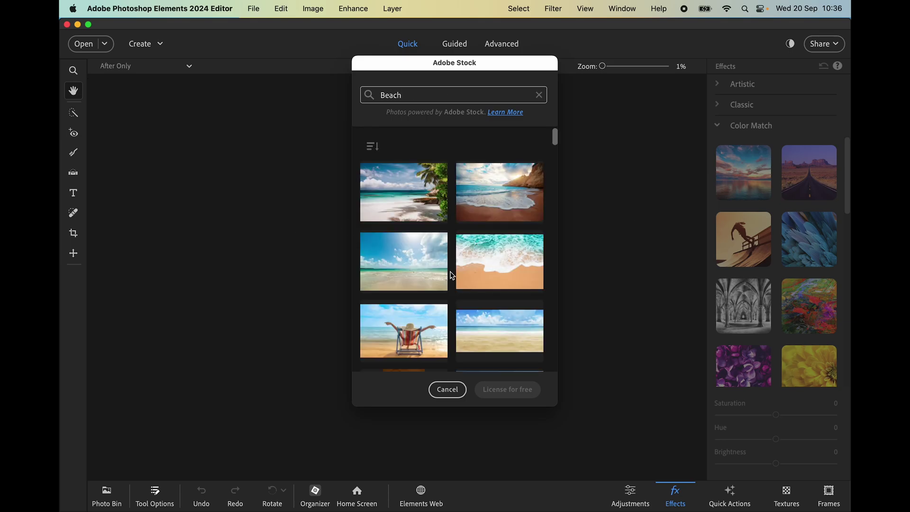
scroll(454, 277, "down", 5)
scroll(454, 277, "down", 7)
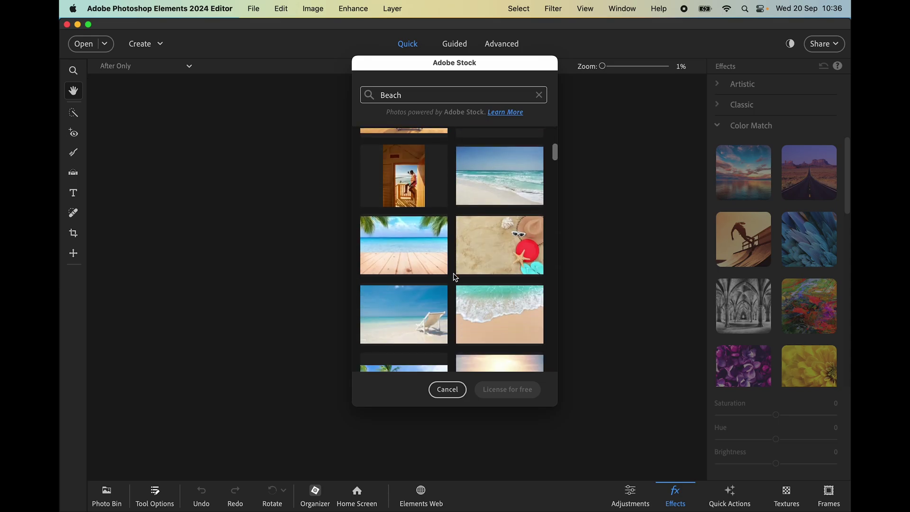
scroll(455, 277, "down", 2)
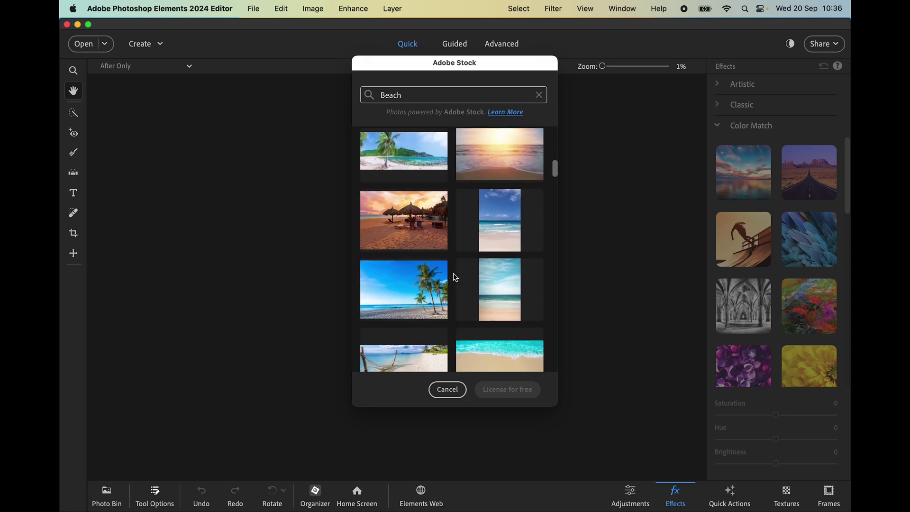
mouse_move(410, 277)
left_click(410, 278)
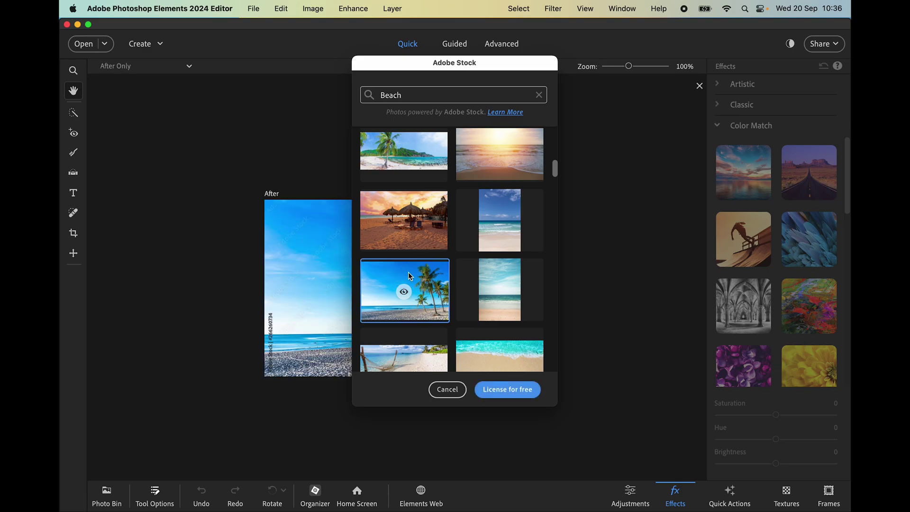
left_click(515, 394)
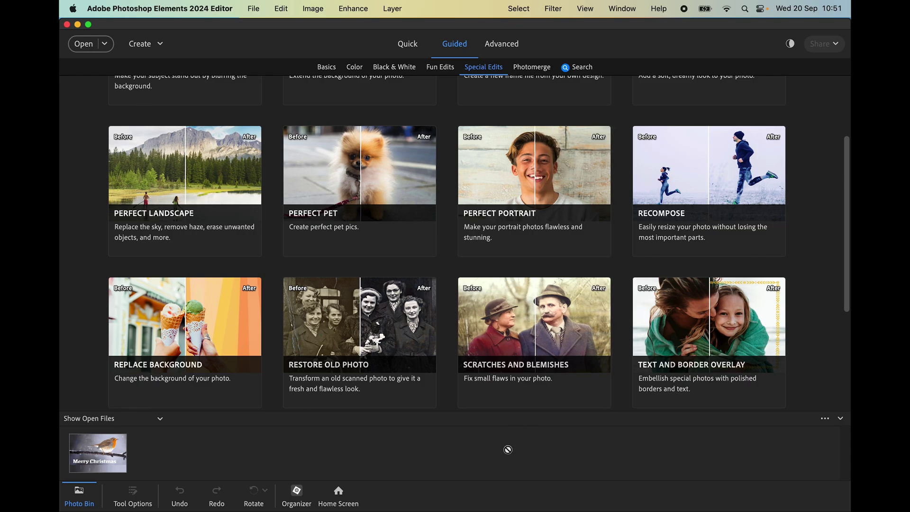
- Start Replace Background on the robin photo, auto-select the robin, then hand-paint the branch into the selection
left_click(207, 319)
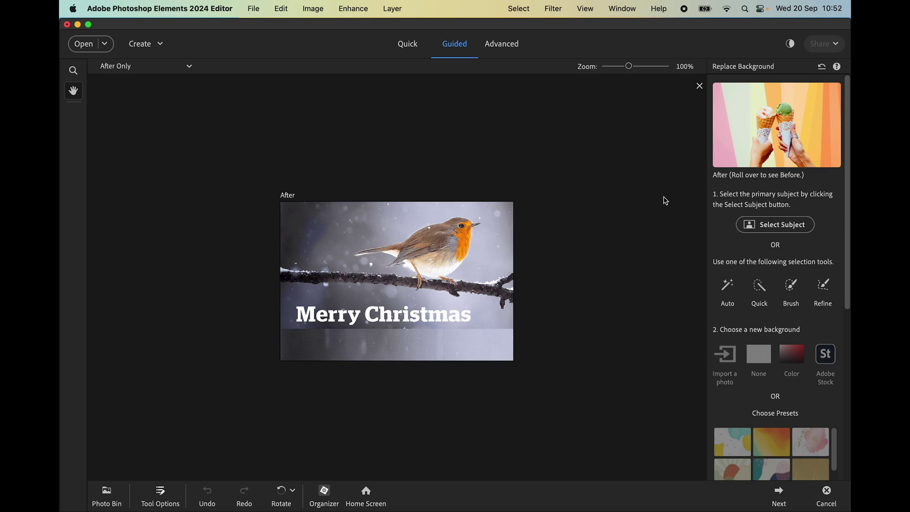
left_click(786, 227)
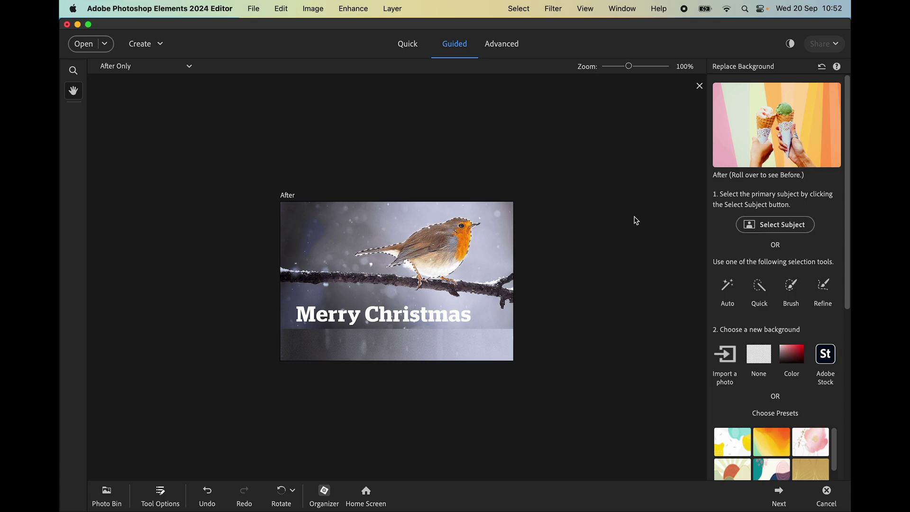
left_click(760, 287)
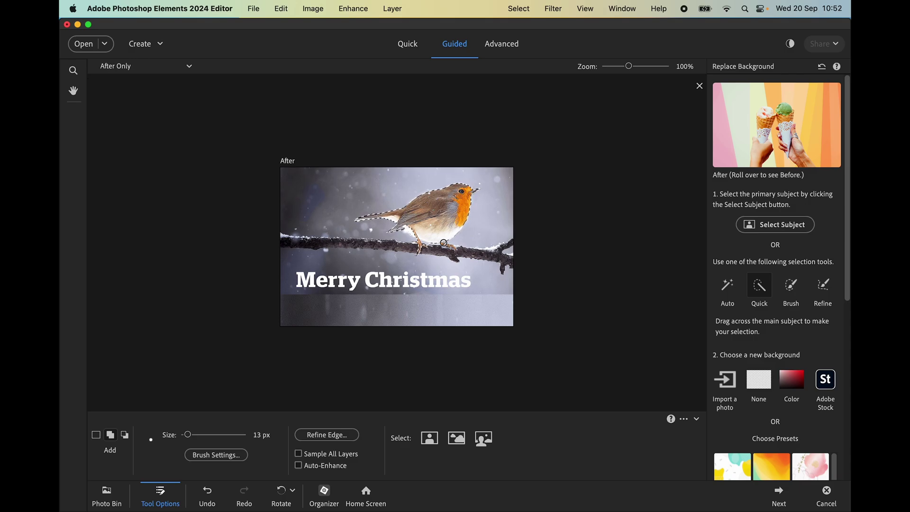
left_click(489, 255)
- With a 35 px brush, add the branch's left end and subtract the text band from the selection
key("bracketright")
key("bracketright")
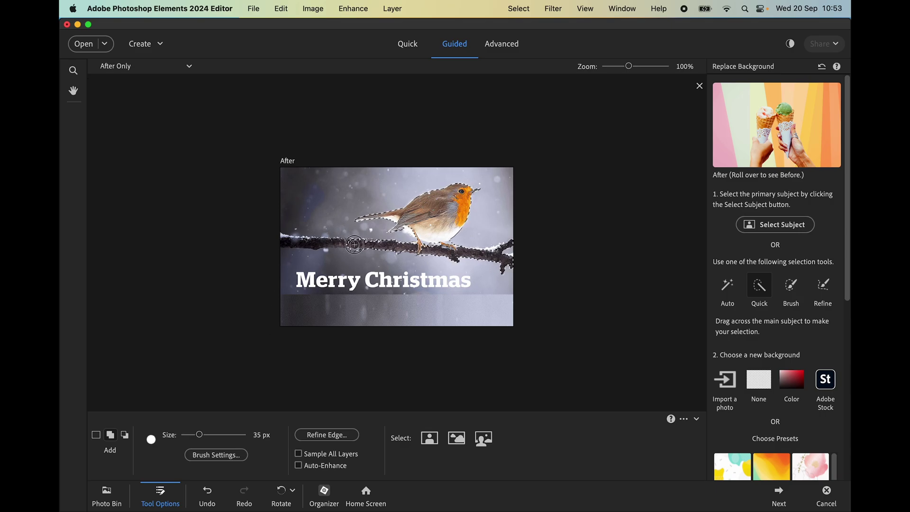
mouse_move(334, 246)
left_mouse_down()
mouse_move(270, 243)
mouse_move(284, 285)
left_mouse_up()
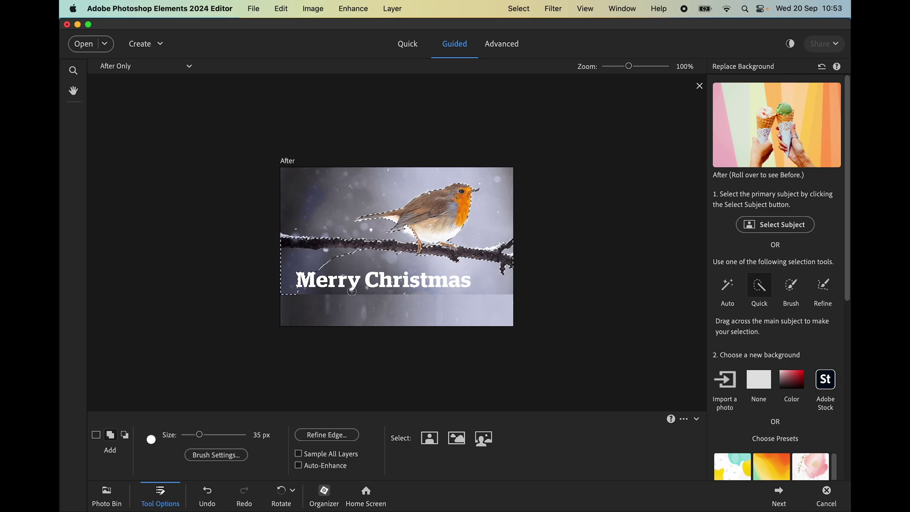
left_click(125, 435)
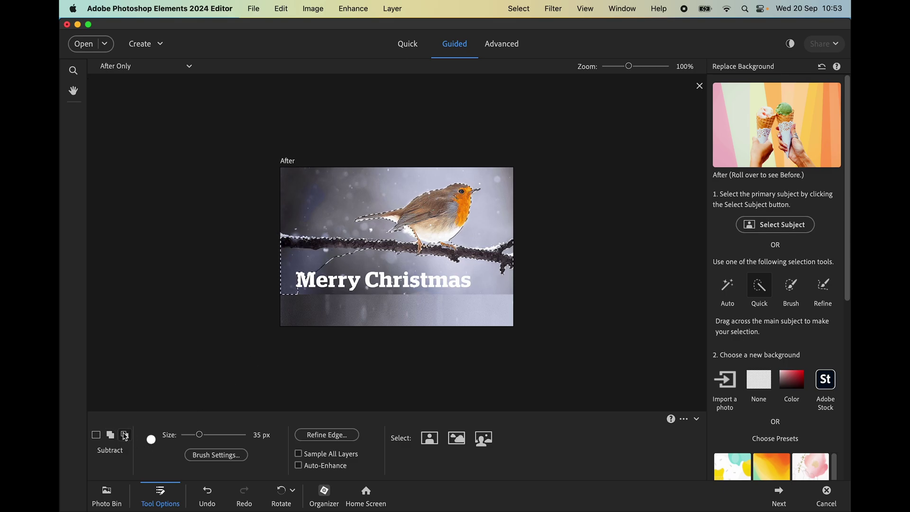
mouse_move(309, 297)
left_mouse_down()
mouse_move(309, 280)
mouse_move(294, 281)
mouse_move(326, 264)
mouse_move(280, 252)
mouse_move(364, 257)
mouse_move(349, 255)
mouse_move(358, 252)
left_mouse_up()
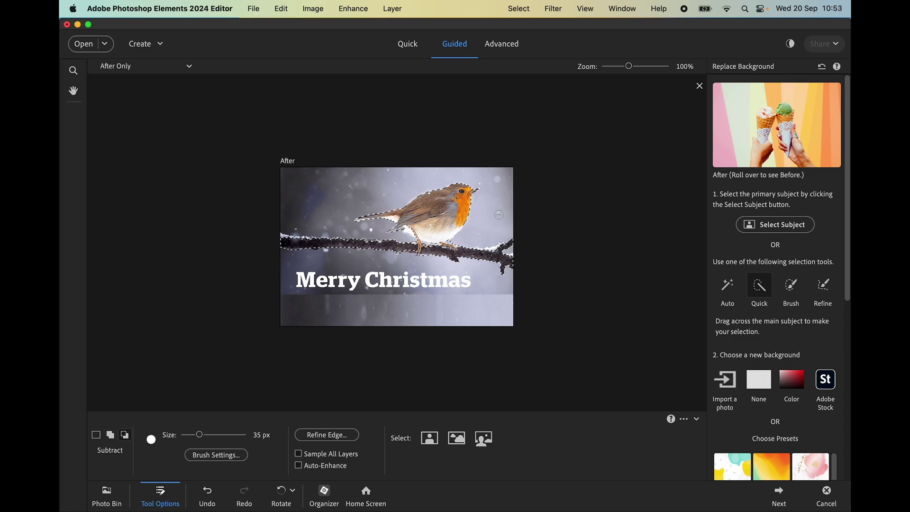
left_click(827, 379)
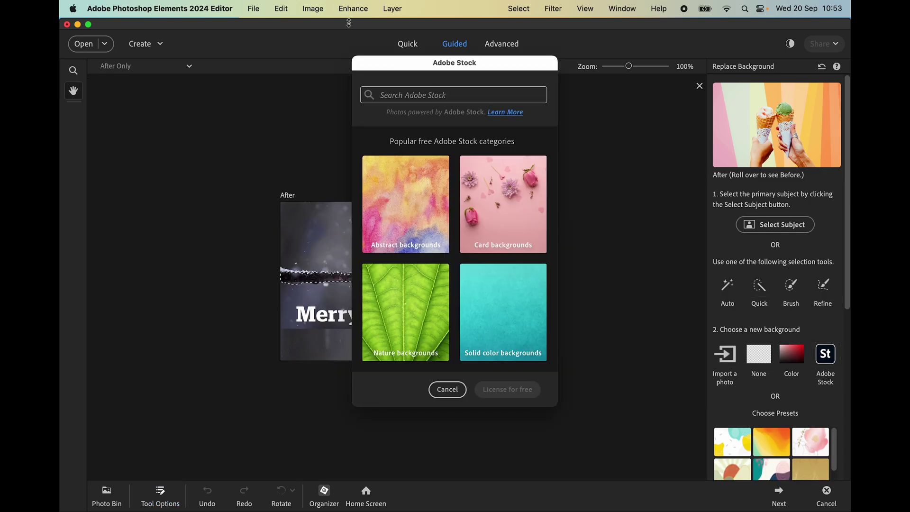
- Search Adobe Stock for 'Christmas' and scroll through the results
left_click(398, 94)
type("Chris")
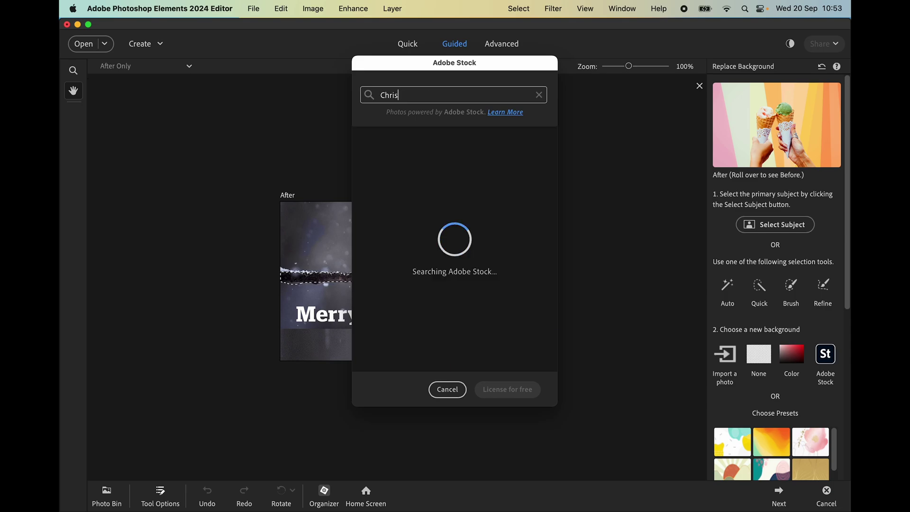
type("tmas")
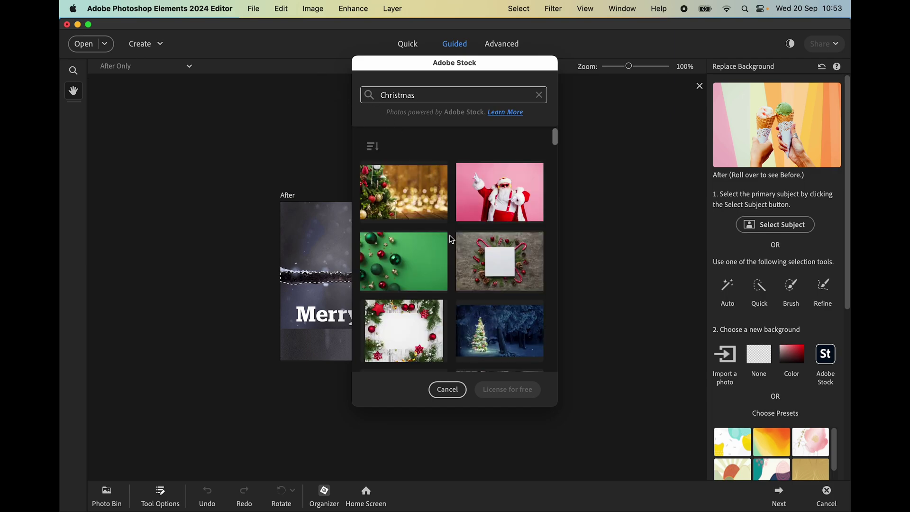
scroll(452, 239, "down", 2)
scroll(452, 239, "down", 10)
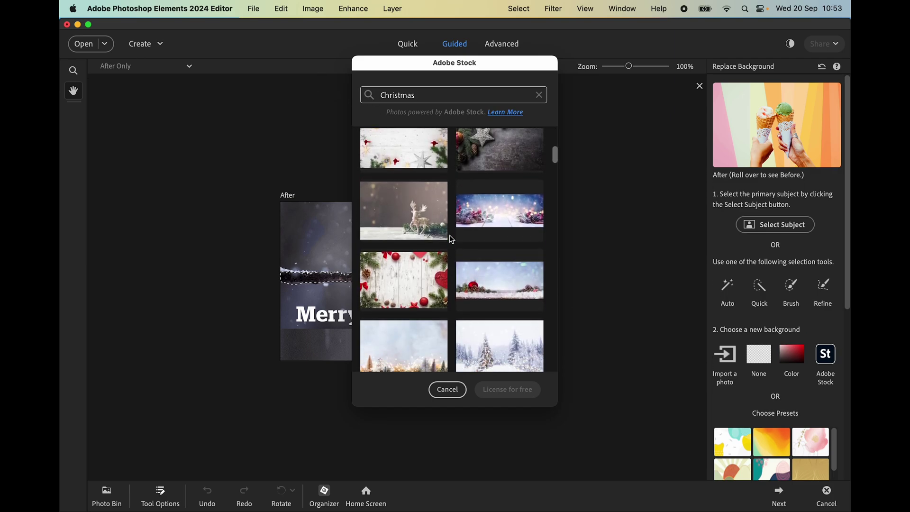
scroll(451, 239, "down", 10)
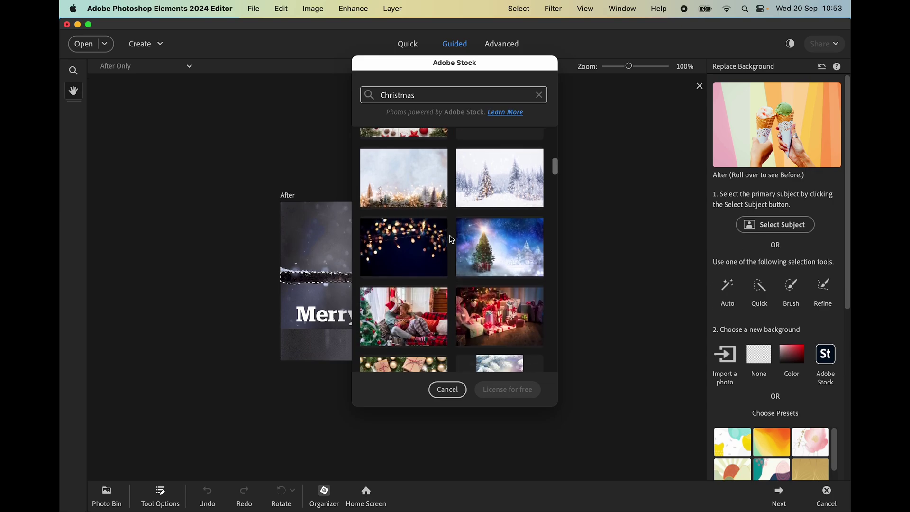
scroll(451, 239, "down", 12)
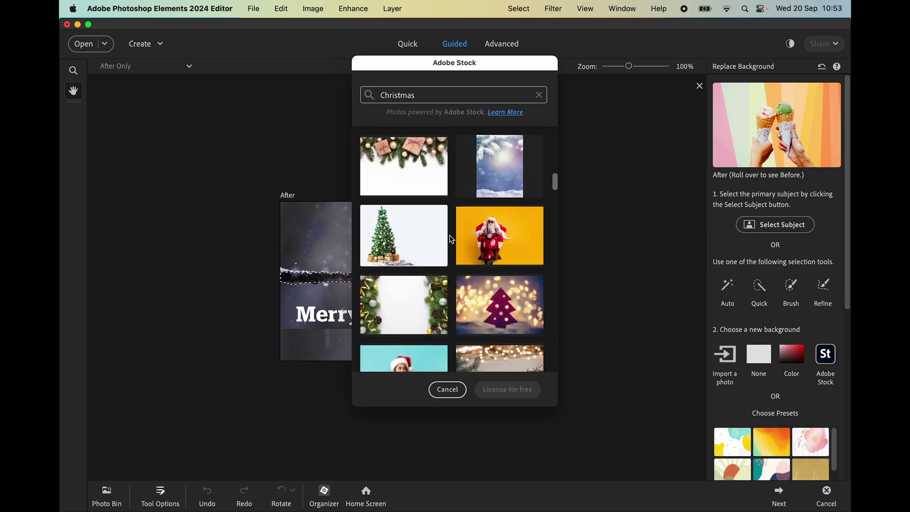
scroll(451, 239, "down", 12)
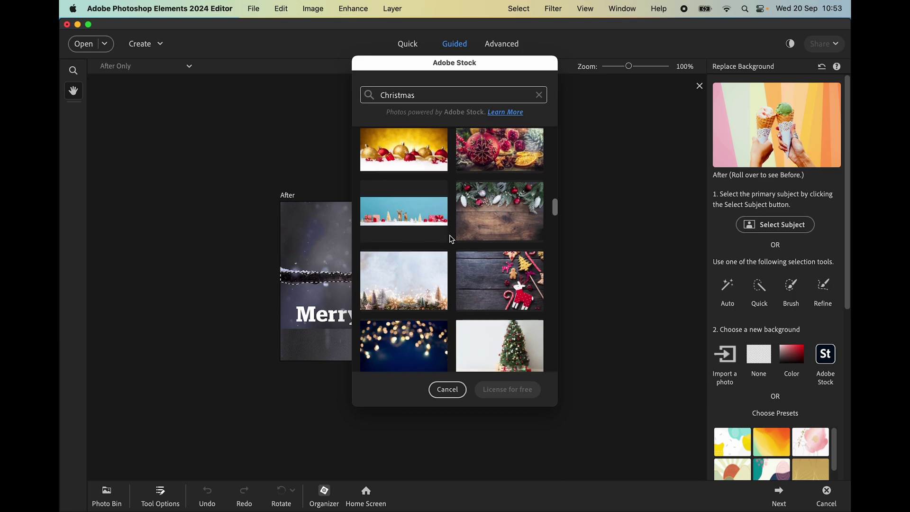
scroll(451, 240, "down", 12)
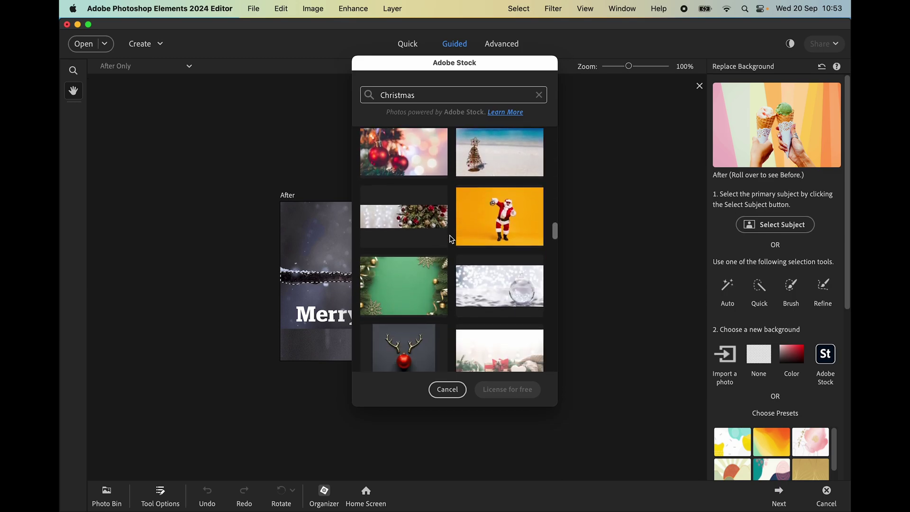
scroll(451, 239, "down", 3)
scroll(457, 319, "down", 3)
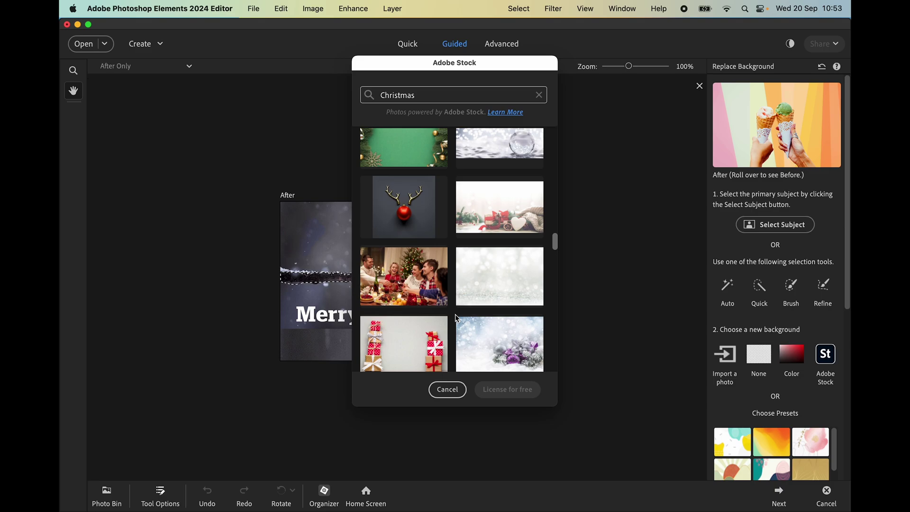
scroll(457, 319, "down", 8)
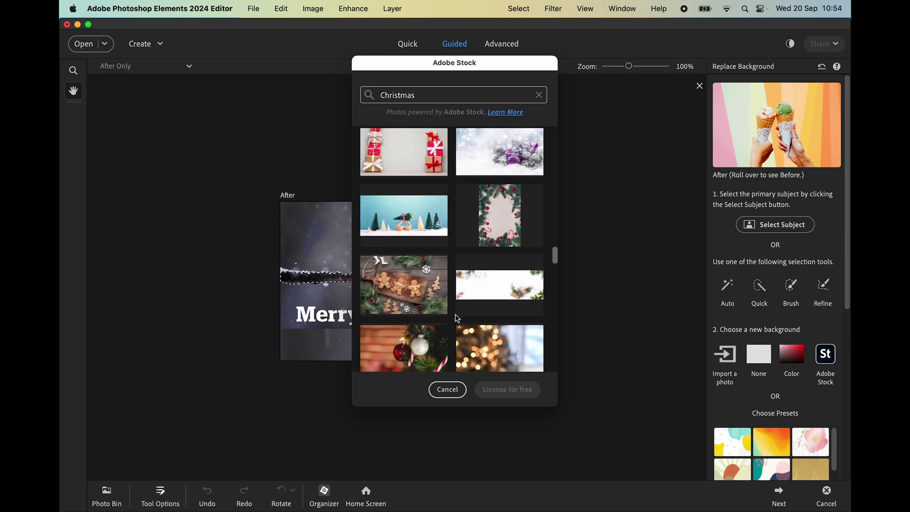
scroll(457, 319, "down", 10)
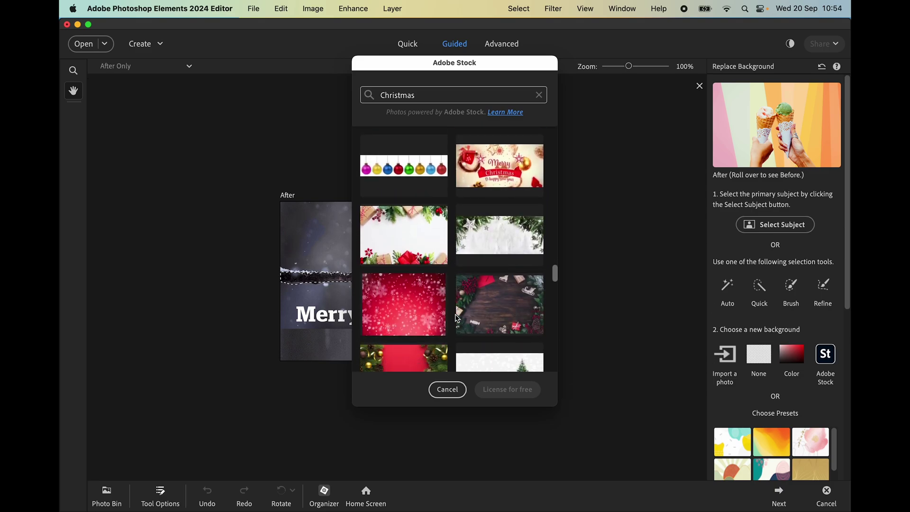
scroll(457, 318, "down", 10)
scroll(457, 319, "down", 10)
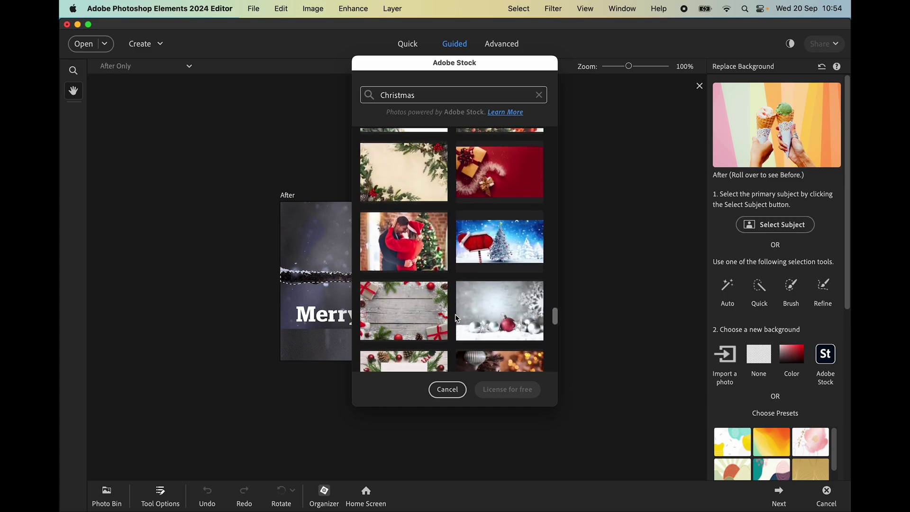
scroll(457, 319, "down", 5)
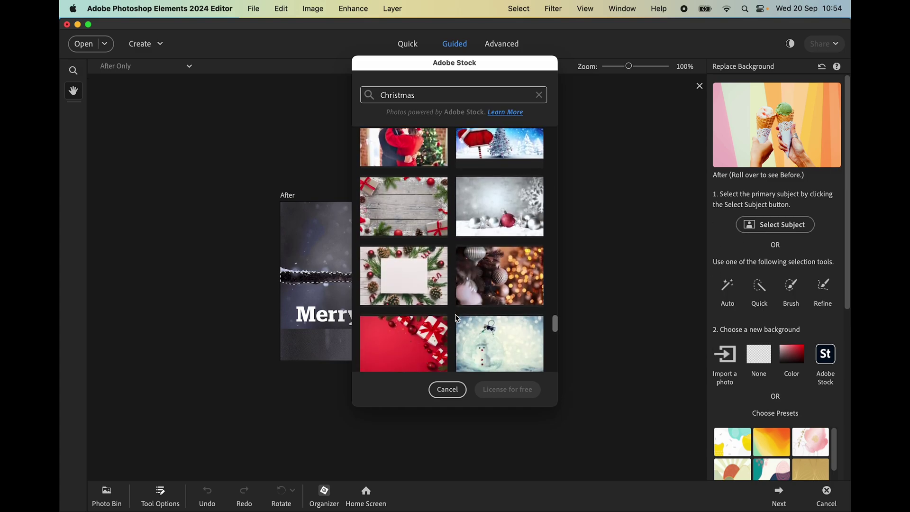
scroll(457, 318, "down", 3)
scroll(457, 319, "up", 3)
- Preview the snowy silver-and-red baubles photo as the background and license it for free
mouse_move(496, 201)
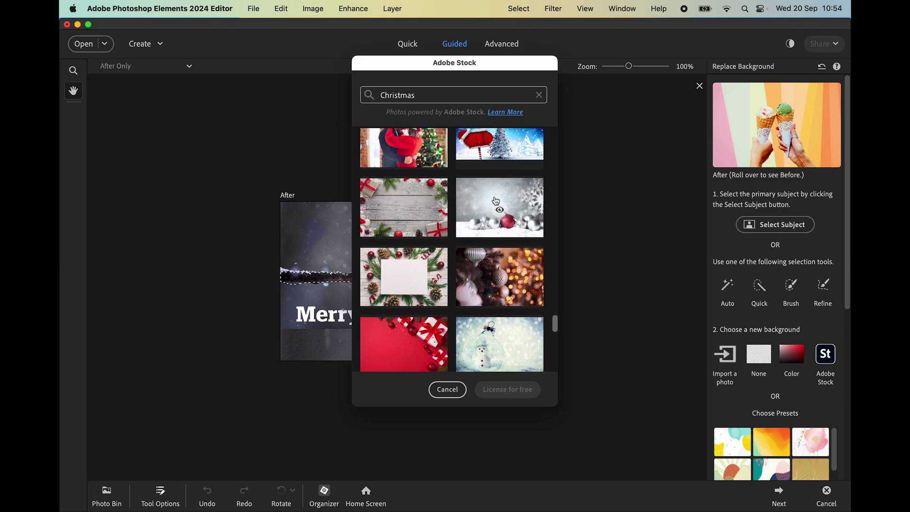
left_click(495, 195)
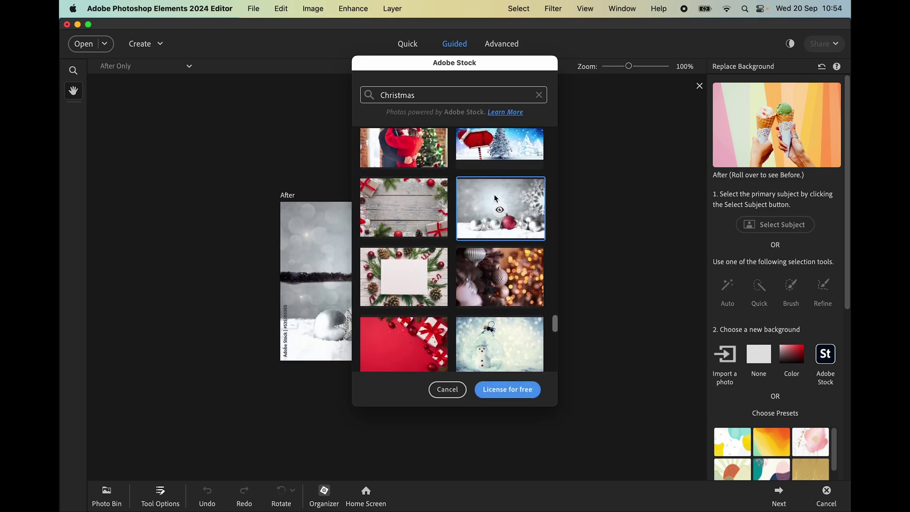
left_click(515, 392)
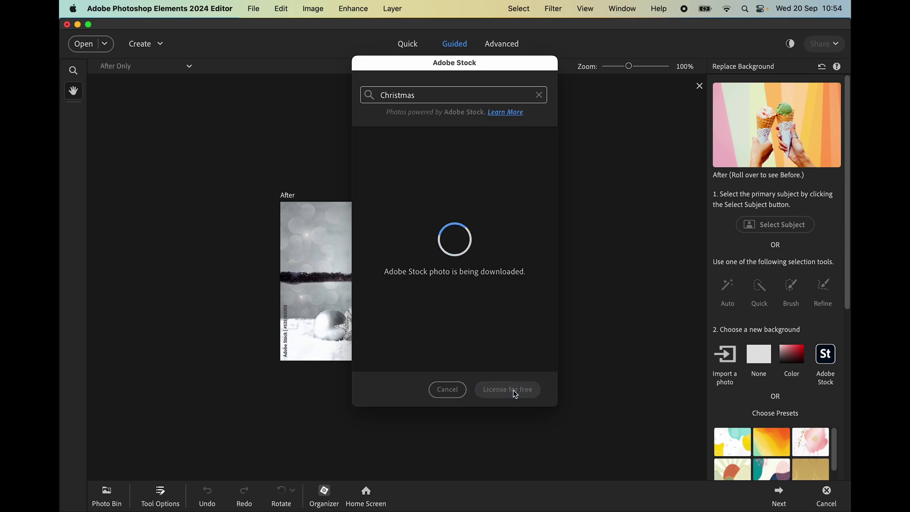